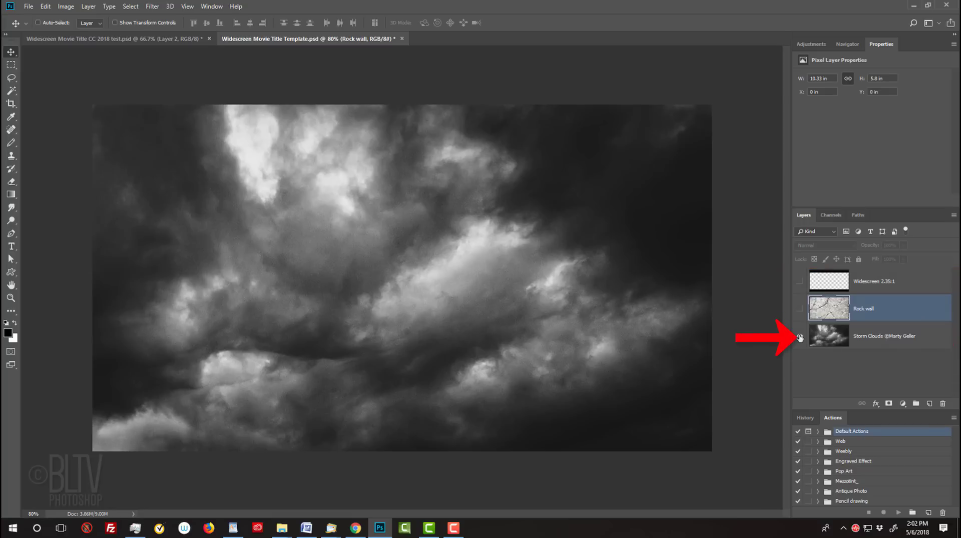
Step: Show the Widescreen 2.35:1 layer, keep the Rock wall layer hidden, and make the Storm Clouds layer active
left_click(799, 309)
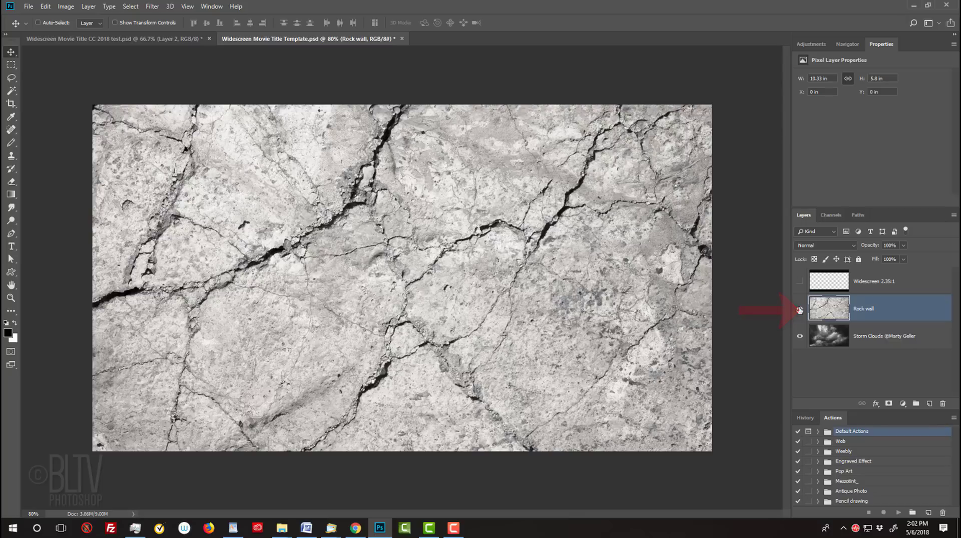
left_click(799, 282)
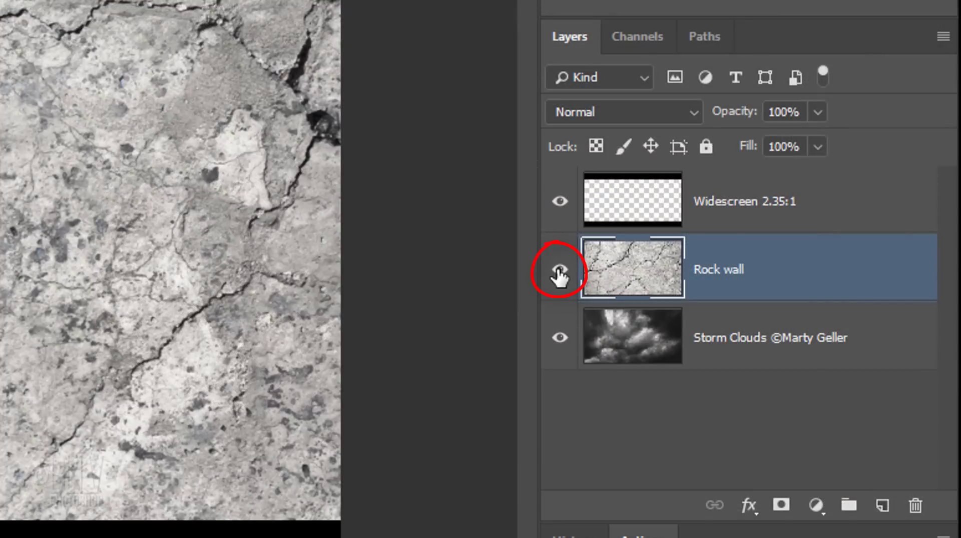
left_click(559, 273)
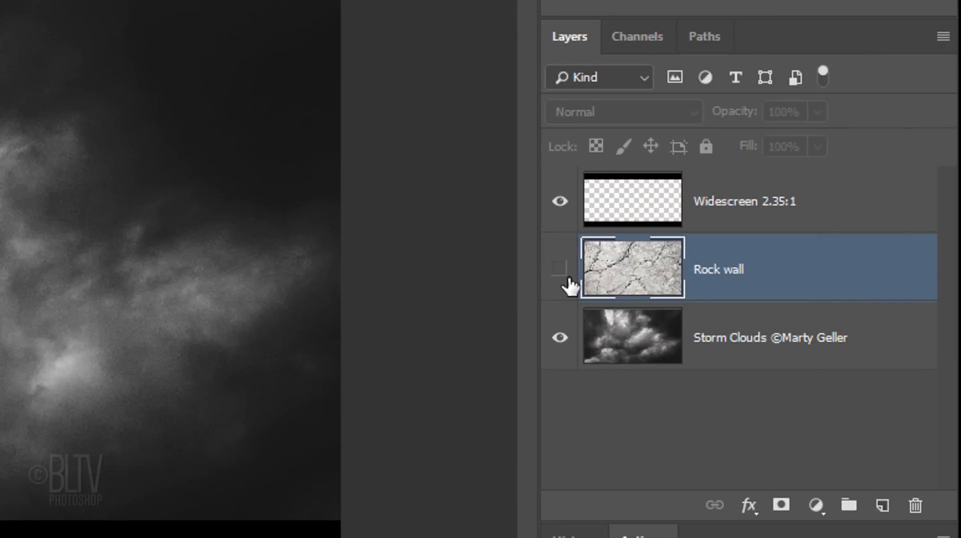
left_click(629, 334)
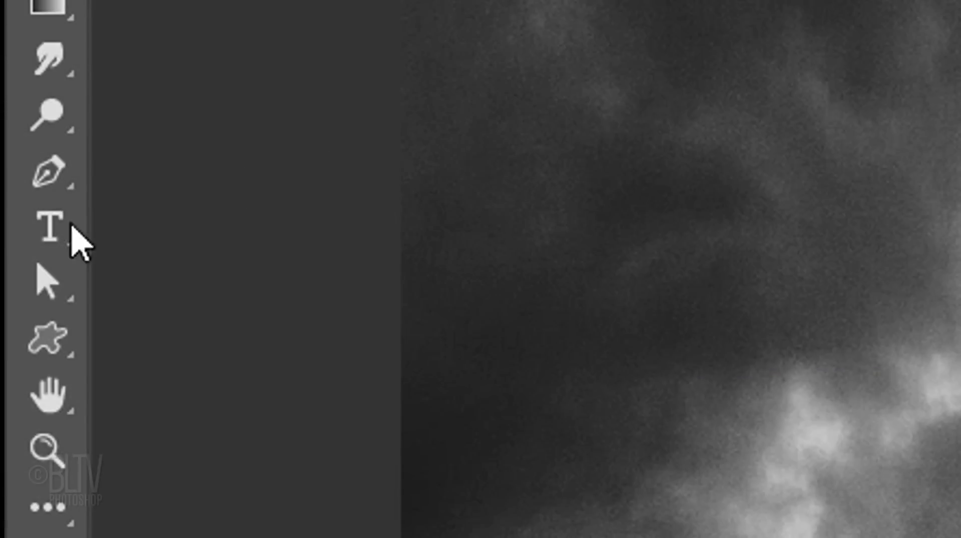
Step: Set up the Horizontal Type Tool with the OptimusPrinceps font and white (ffffff) as the text color
right_click(53, 226)
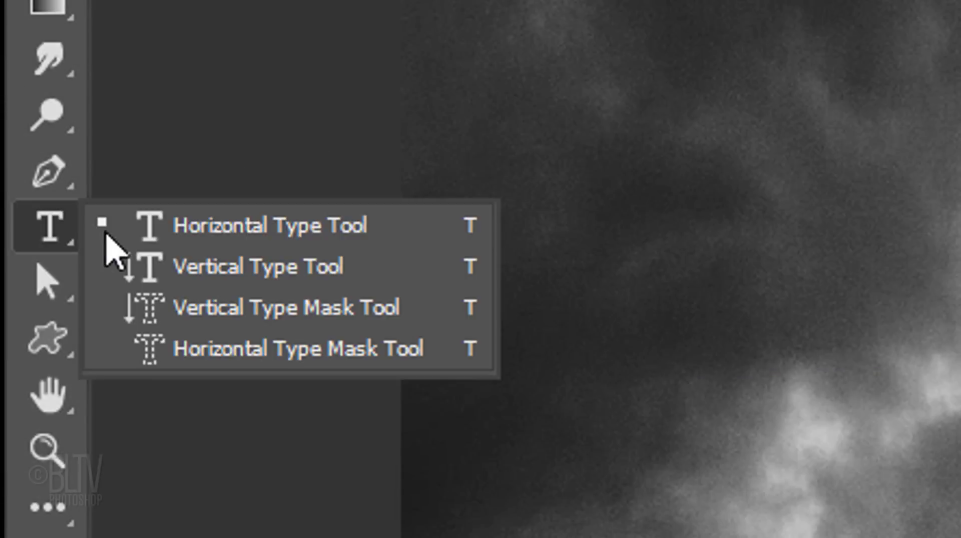
left_click(246, 228)
left_click(468, 86)
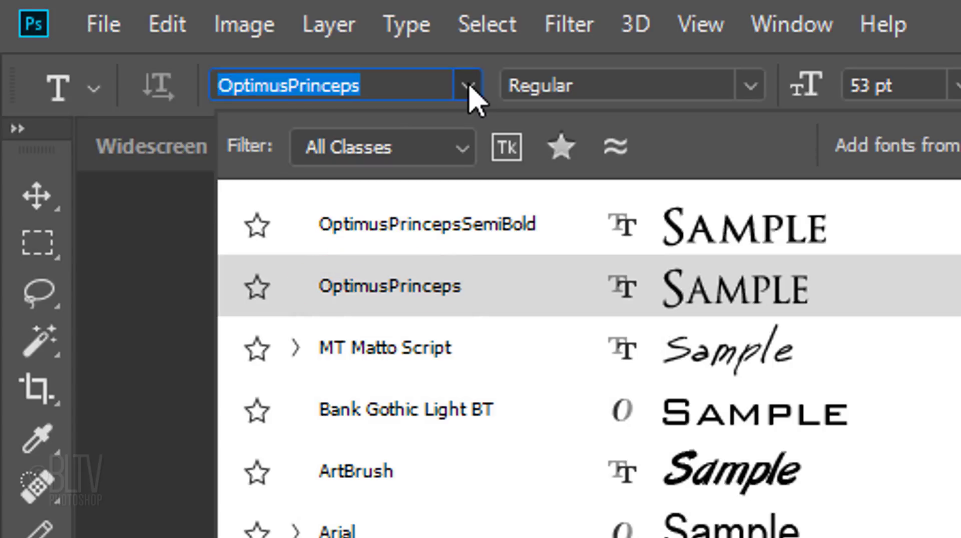
left_click(470, 87)
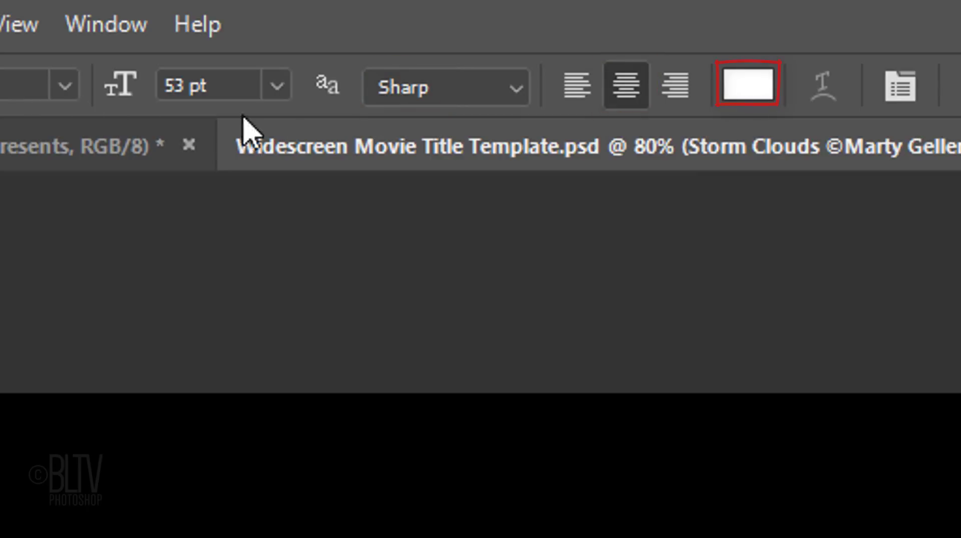
left_click(739, 95)
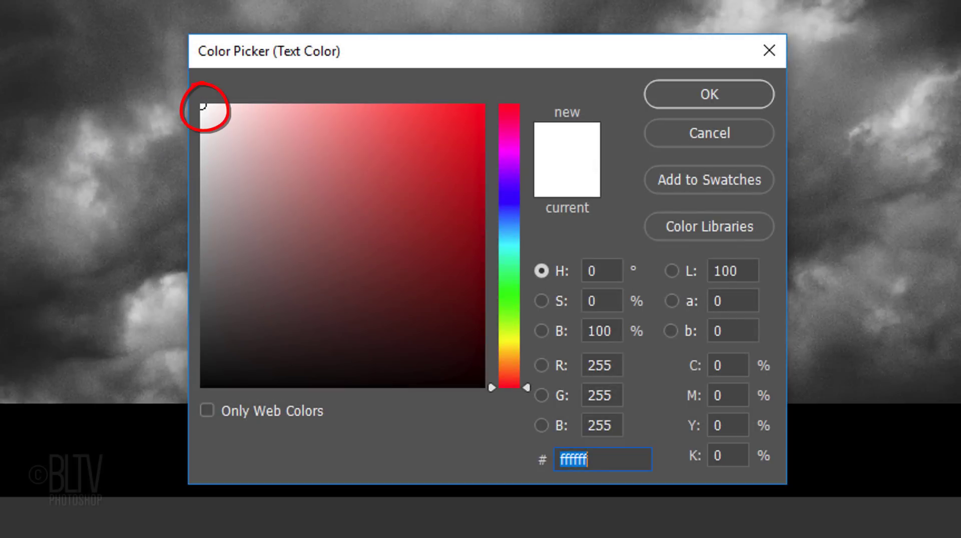
left_click(701, 99)
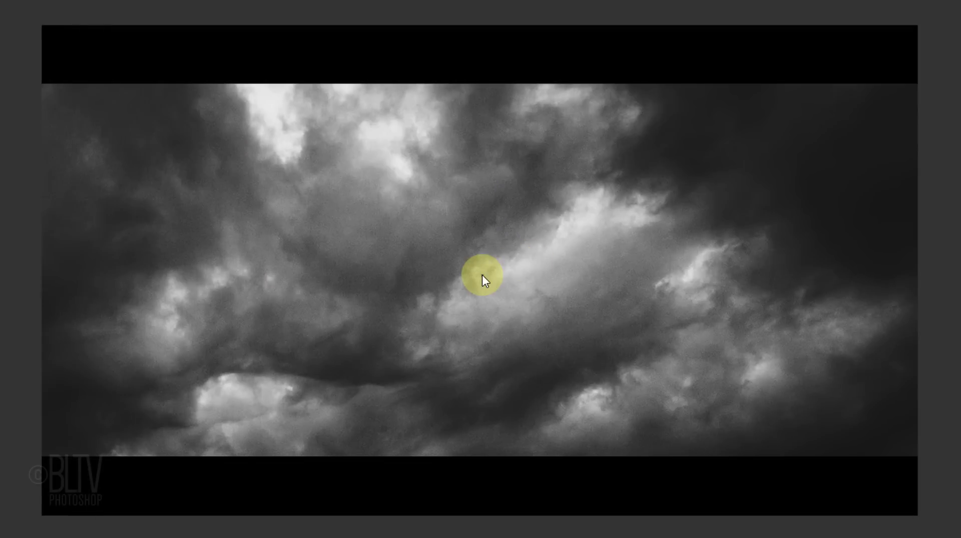
Step: Add the title text "ZoetropE" in the middle of the canvas and enlarge it to 136 pt
left_click(481, 274)
type("Zoetr")
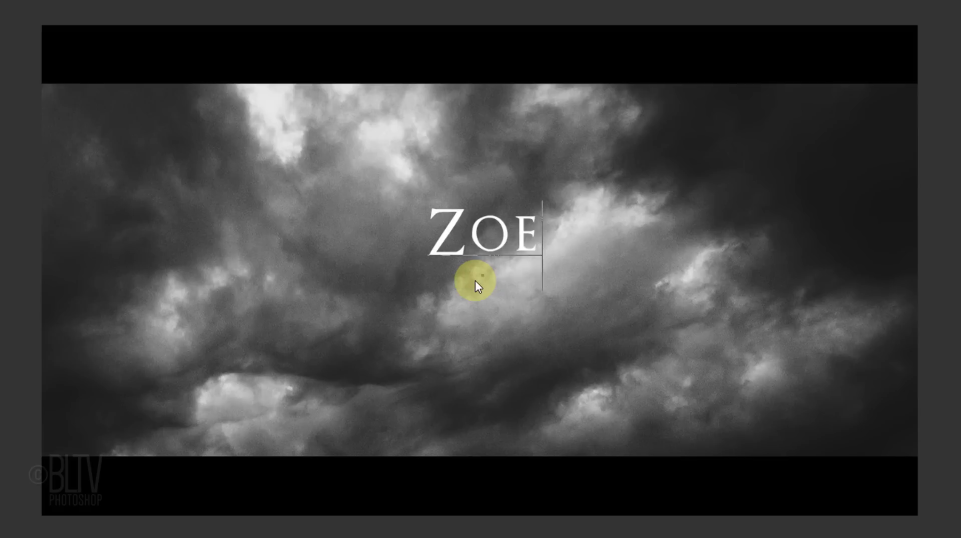
type("opE")
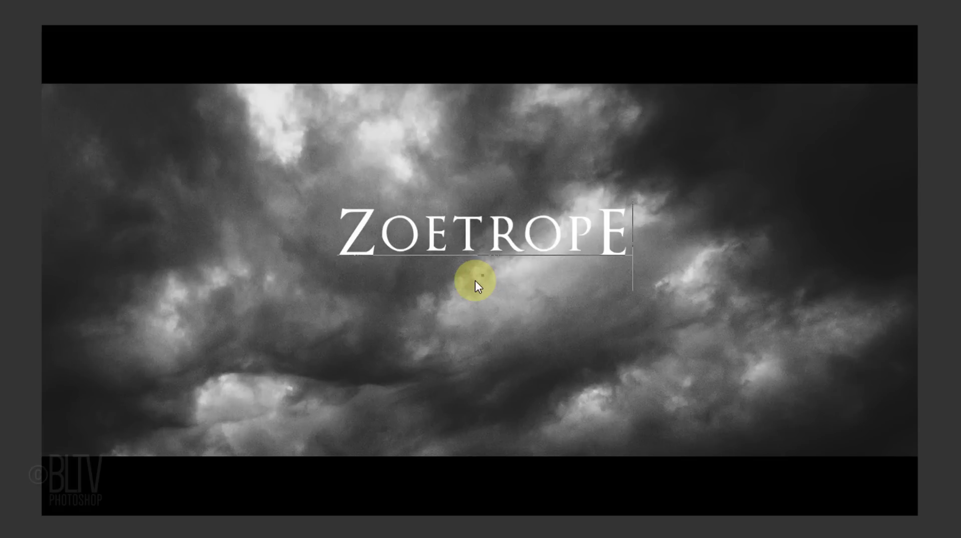
left_click_drag(622, 222, 263, 197)
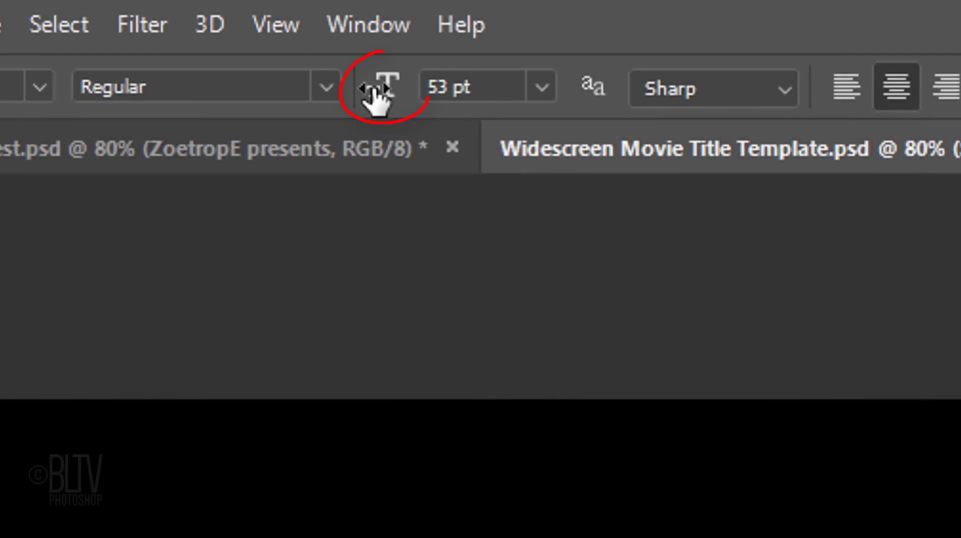
left_click_drag(377, 94, 543, 113)
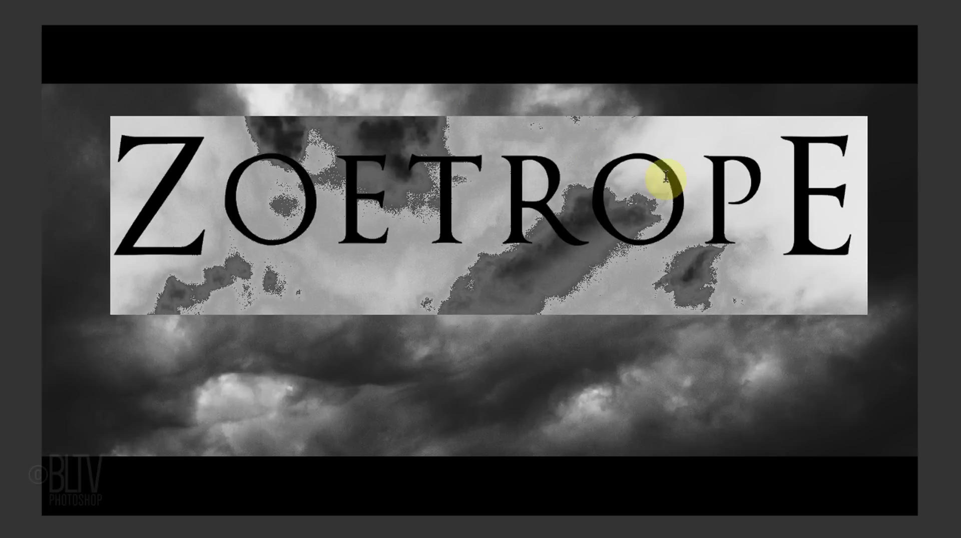
Step: Add a second line reading "presents" below the word "ZoetropE" in the same text
left_click(836, 224)
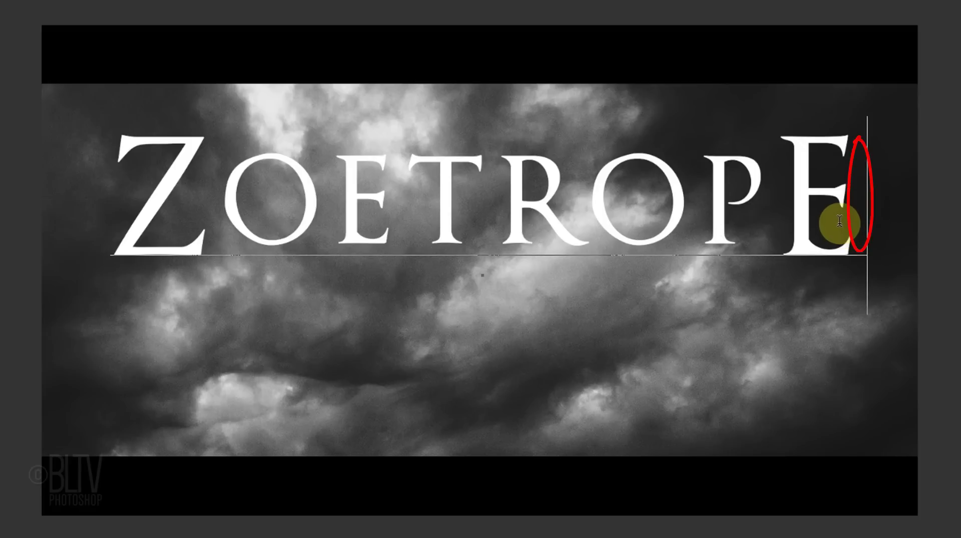
key("Return")
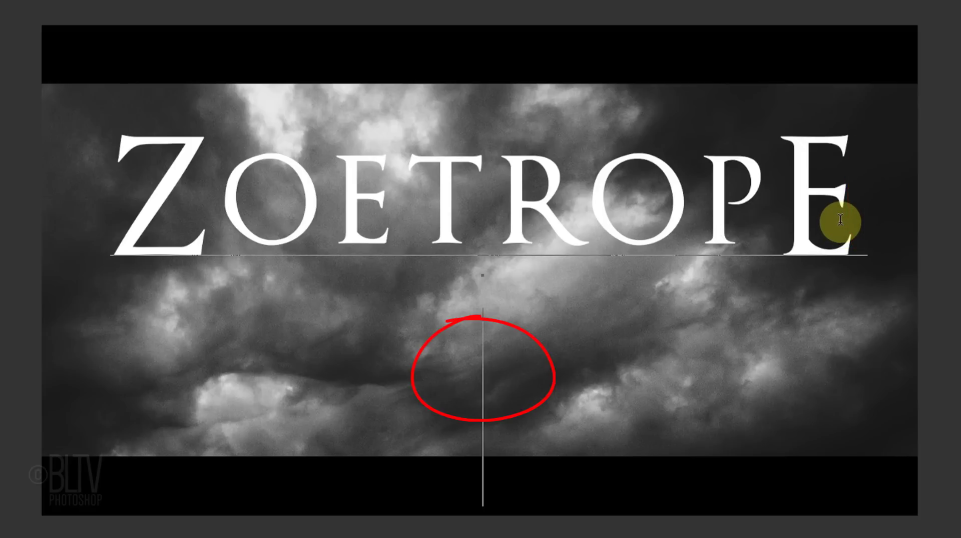
type("presents")
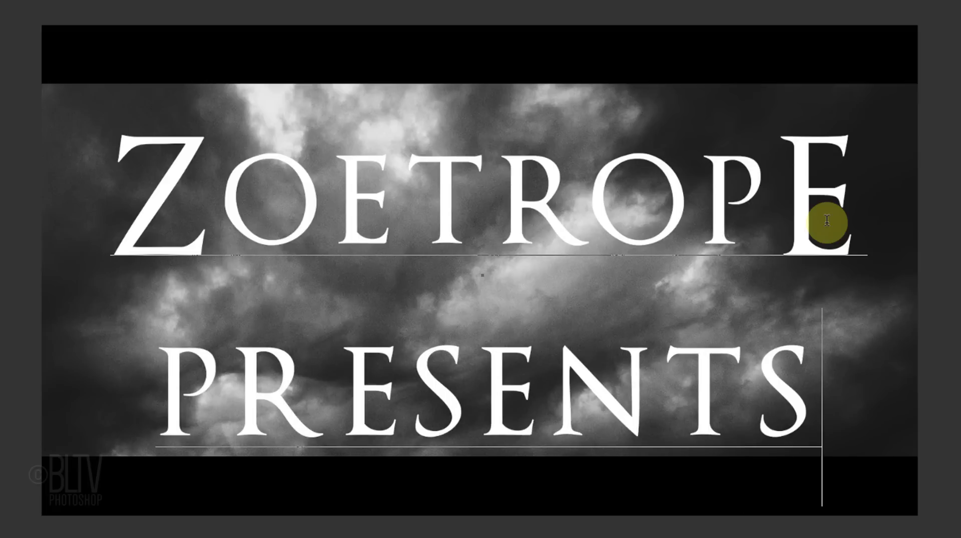
Step: Reduce the word "presents" to 49 pt and raise it with a 26 pt baseline shift
left_click_drag(815, 395, 67, 358)
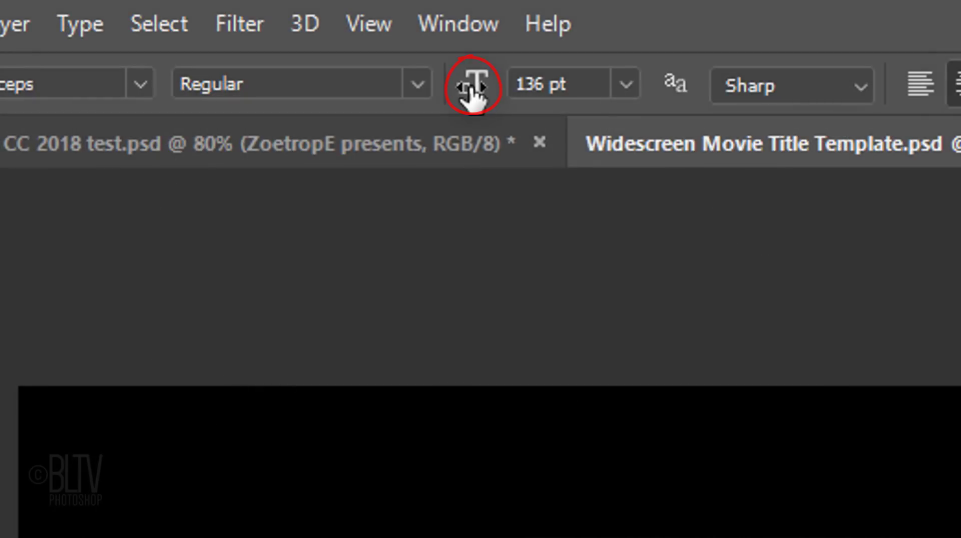
left_click_drag(470, 91, 317, 101)
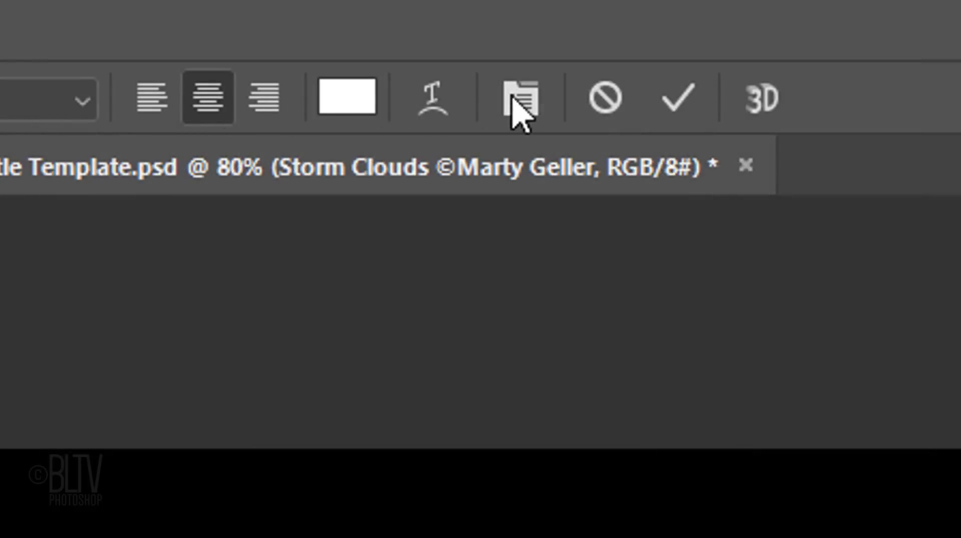
left_click(520, 105)
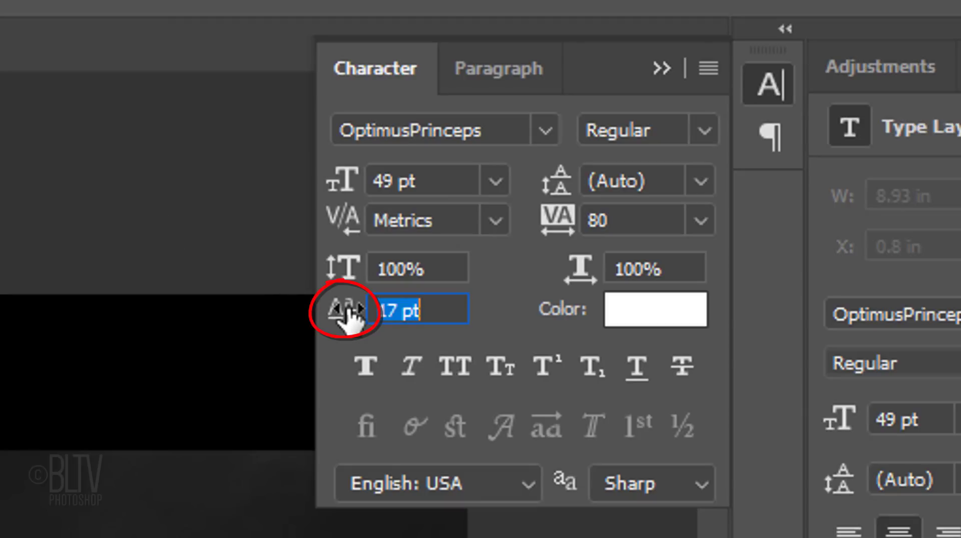
mouse_move(348, 312)
left_mouse_down()
mouse_move(278, 313)
mouse_move(367, 313)
mouse_move(262, 295)
mouse_move(302, 296)
mouse_move(362, 318)
left_mouse_up()
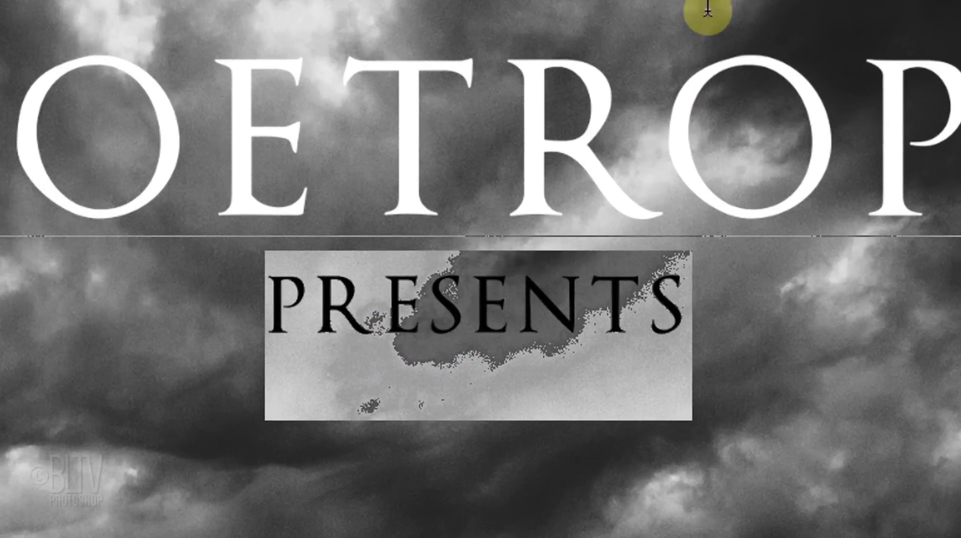
Step: Tighten the kerning between the first "r" and "e" in "presents"
left_click(393, 301)
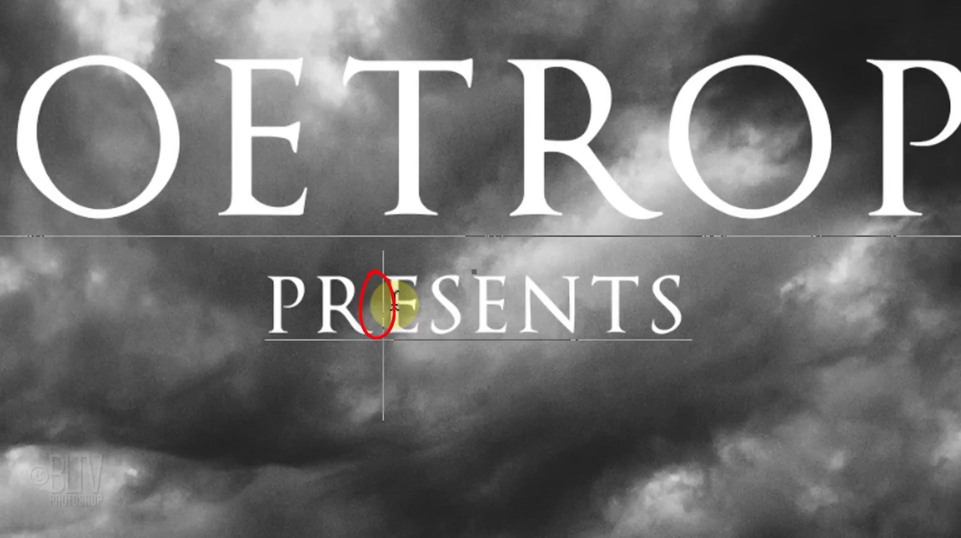
key("alt+Left")
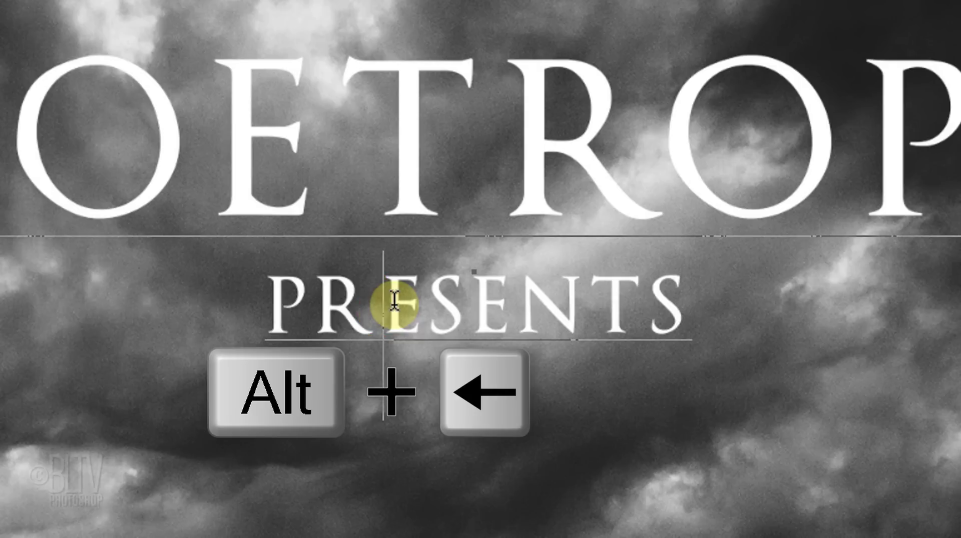
key("alt+Right")
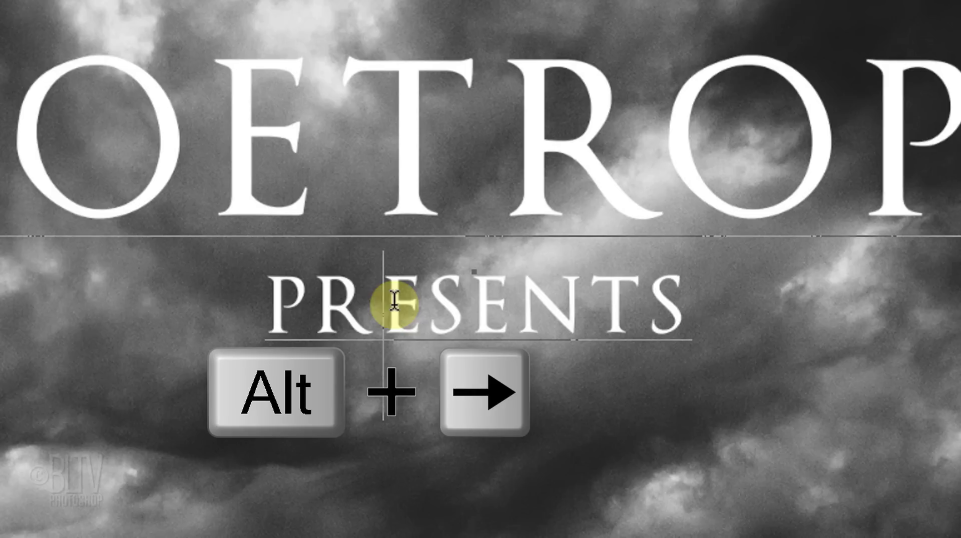
key("alt+Left")
key("alt+Left")
key("alt+Left")
Step: Tighten the kerning between "n" and "t" and between "t" and the final "s" in "presents"
left_click(580, 278)
key("alt+Left")
key("alt+Left")
key("alt+Left")
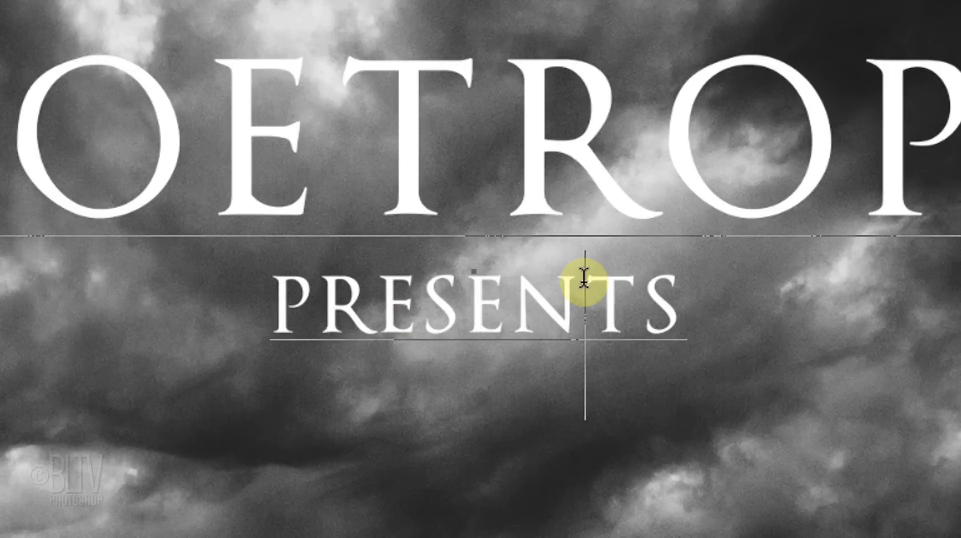
left_click(633, 305)
key("alt+Left")
key("alt+Left")
key("alt+Left")
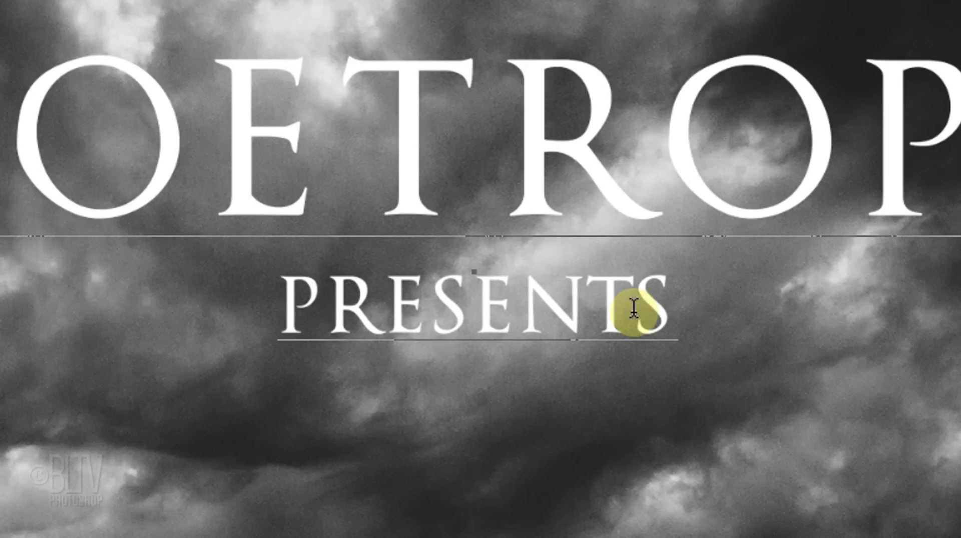
Step: Close the gap between "r" and "e" in "presents" a little further
left_click(370, 310)
key("alt+Left")
key("alt+Left")
key("alt+Left")
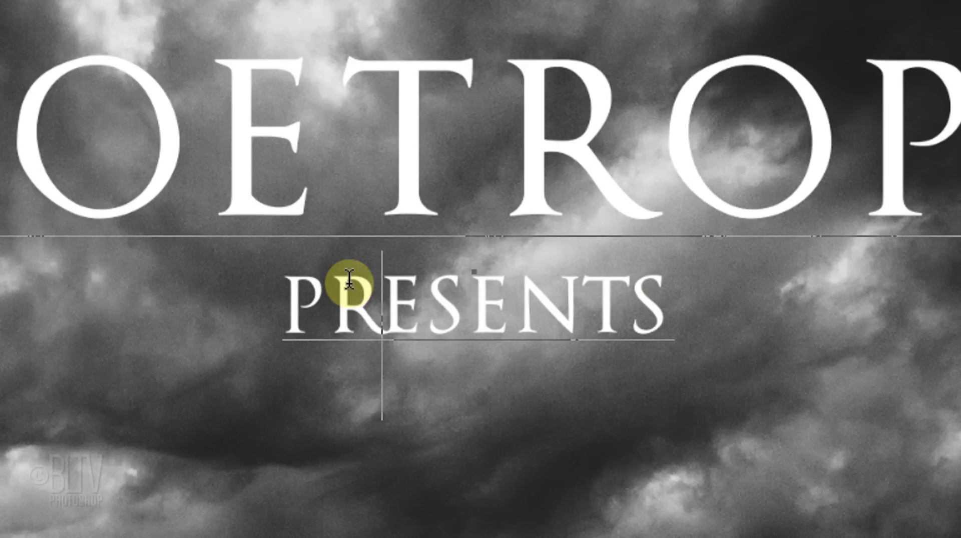
Step: Widen the letter spacing of the whole word "presents" evenly
left_click_drag(278, 314, 714, 320)
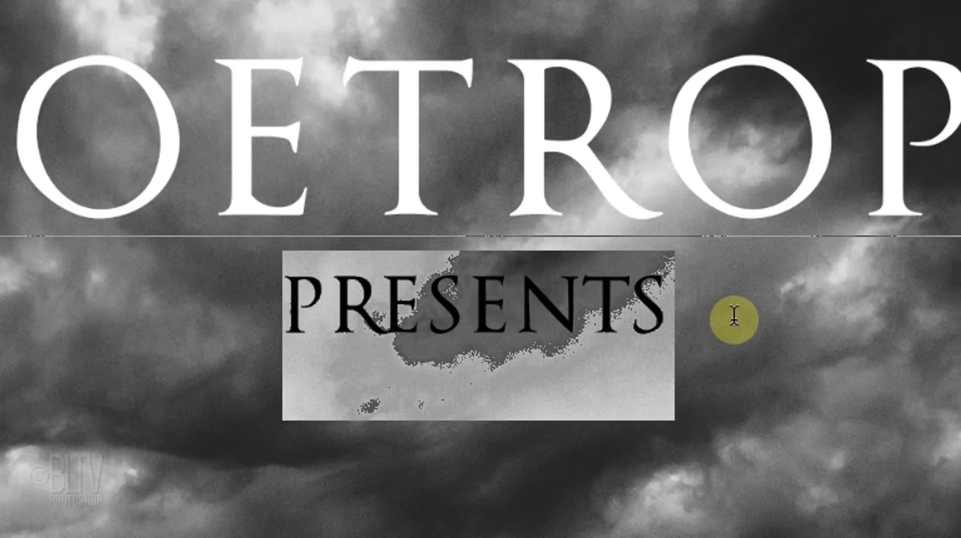
key("alt+Right")
key("alt+Right")
key("alt+Right")
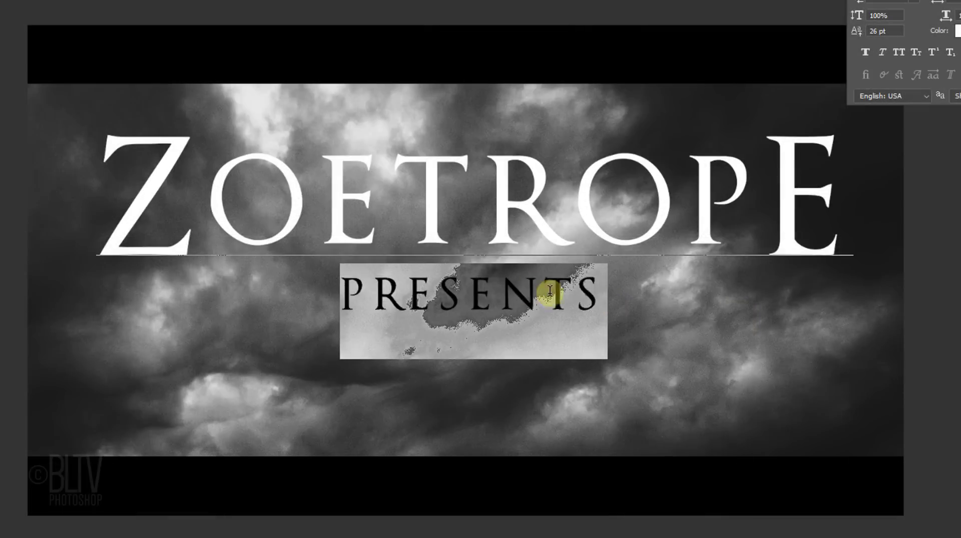
Step: Tighten the kerning in "ZoetropE" between the "Z" and "o" and between the "p" and final "E"
left_click(196, 197)
key("alt+Left")
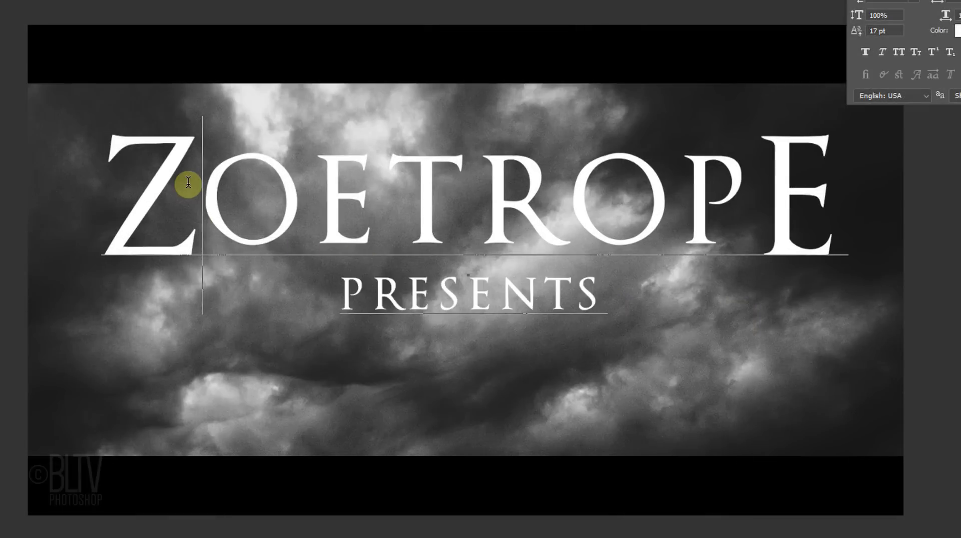
left_click(754, 170)
key("alt+Left")
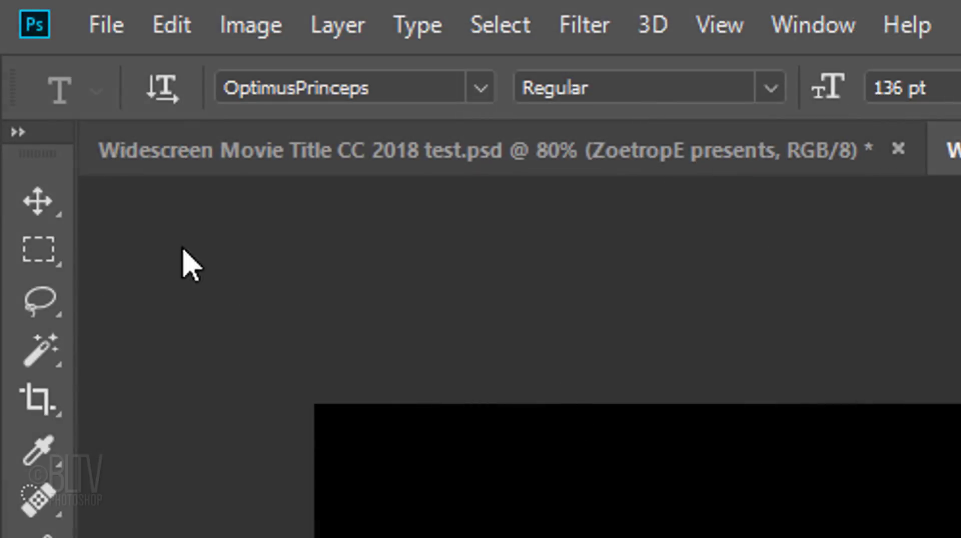
Step: Center the text layer horizontally and vertically on the whole canvas with the Move tool, leaving nothing selected
left_click(35, 203)
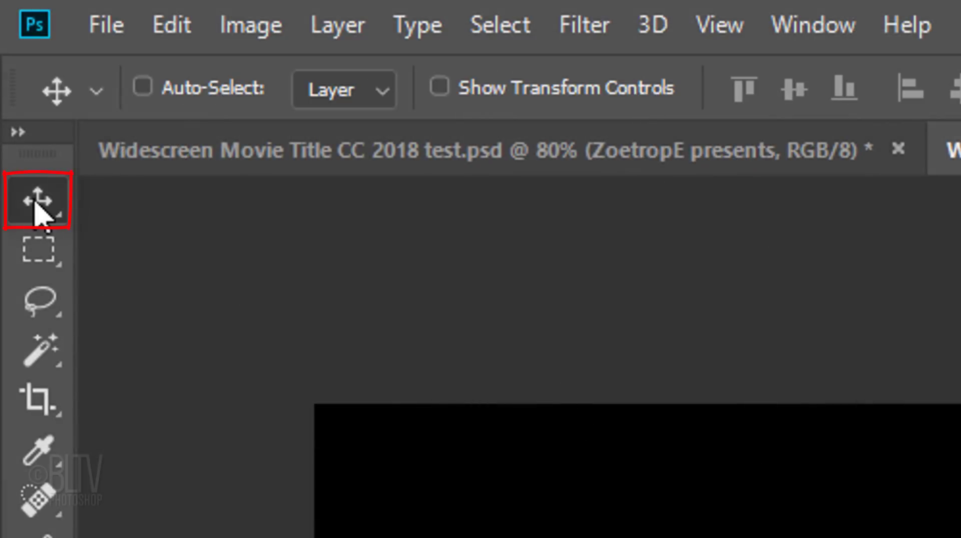
key("ctrl+a")
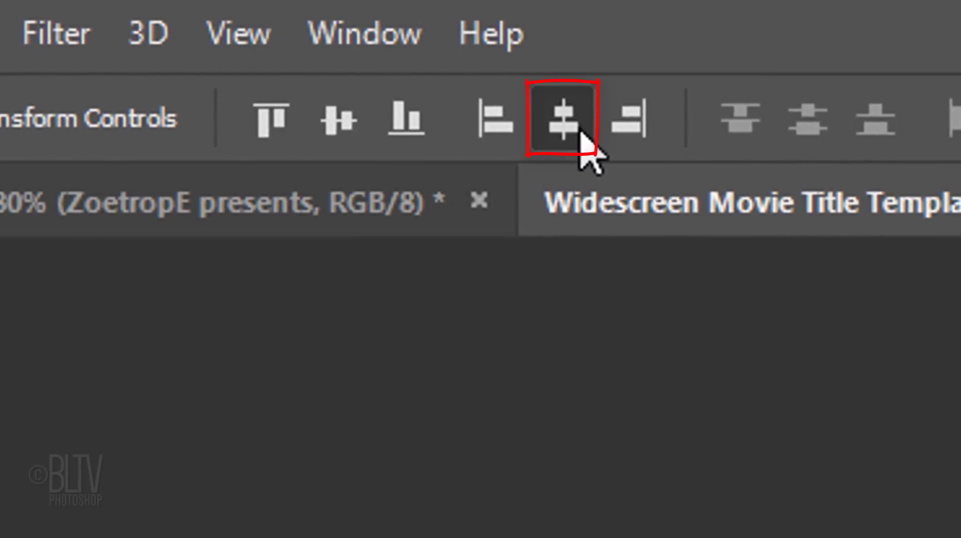
left_click(580, 133)
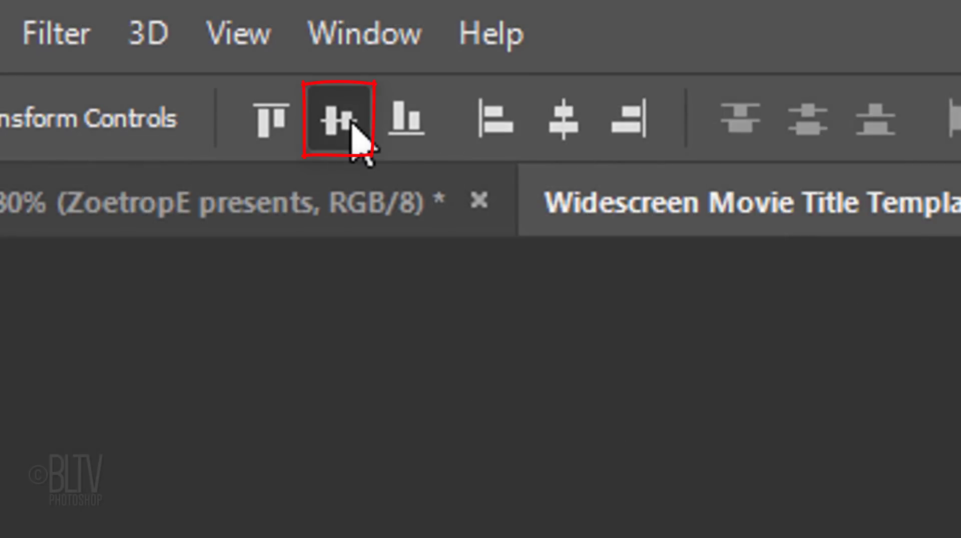
left_click(353, 131)
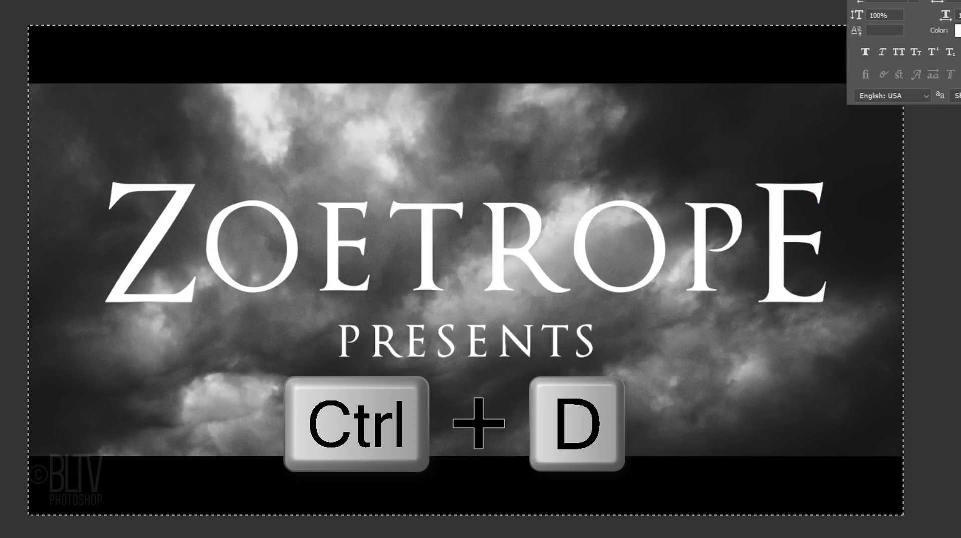
key("ctrl+d")
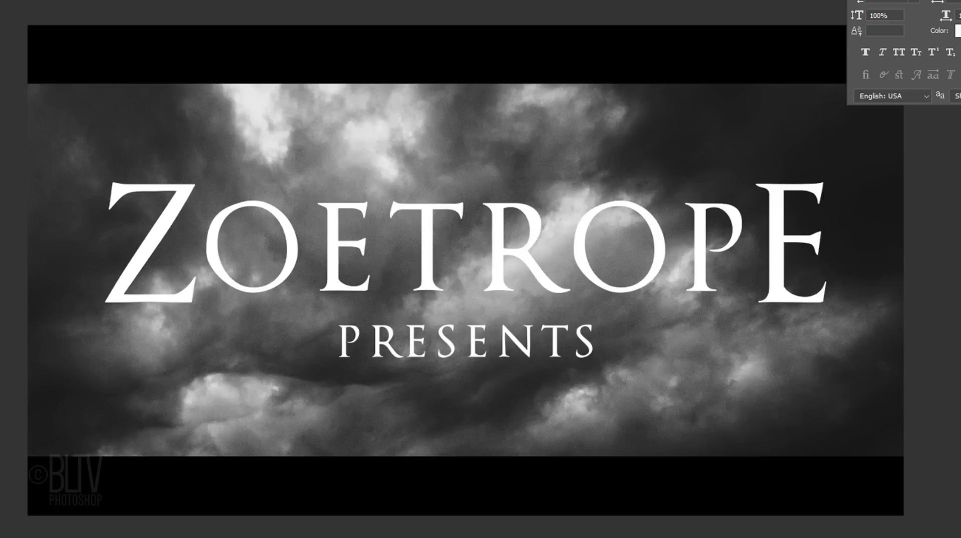
Step: Fine-tune the vertical position of the "ZoetropE presents" text with small nudges
key("Up")
key("Down")
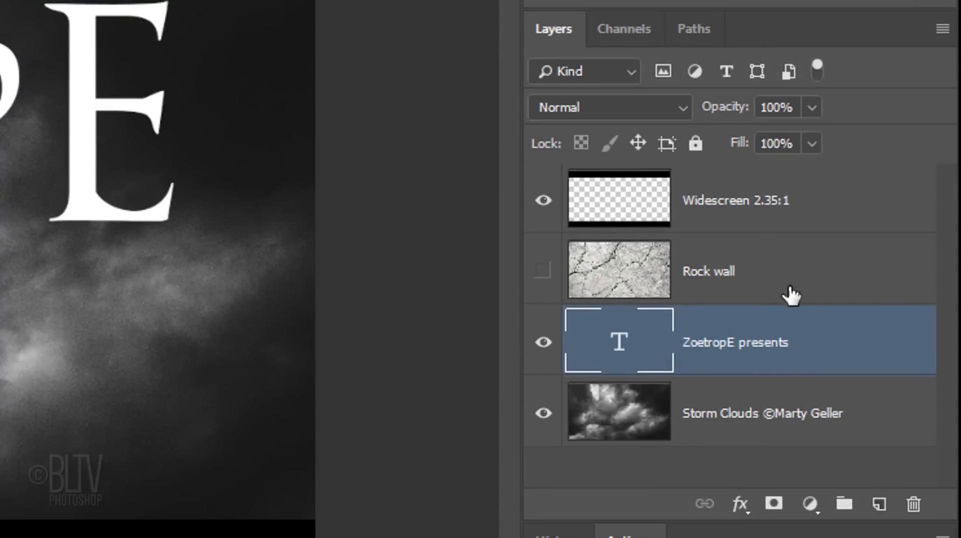
Step: Add an Inner Bevel to the text: Chisel Hard, depth 400%, direction Down, size 120 px, Normal highlight and shadow modes at 100% opacity
double_click(831, 344)
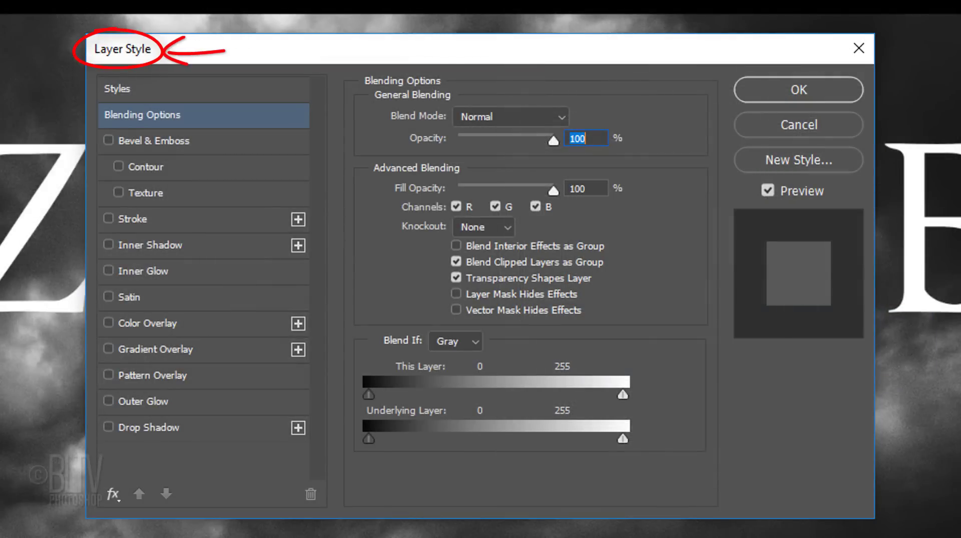
left_click(146, 142)
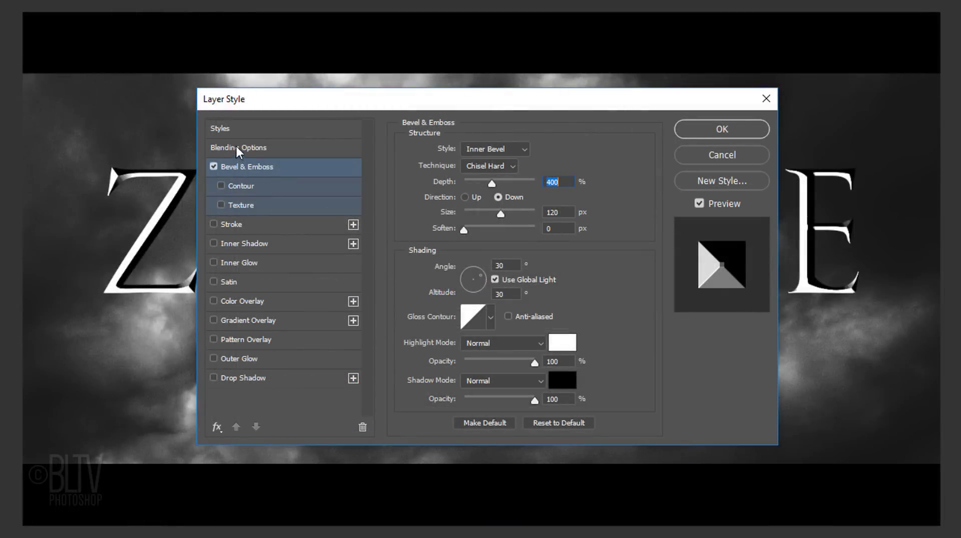
Step: Split the text's Underlying Layer highlight slider in Blend If, keeping its upper half at 166, and reposition the text over the clouds
left_click(236, 146)
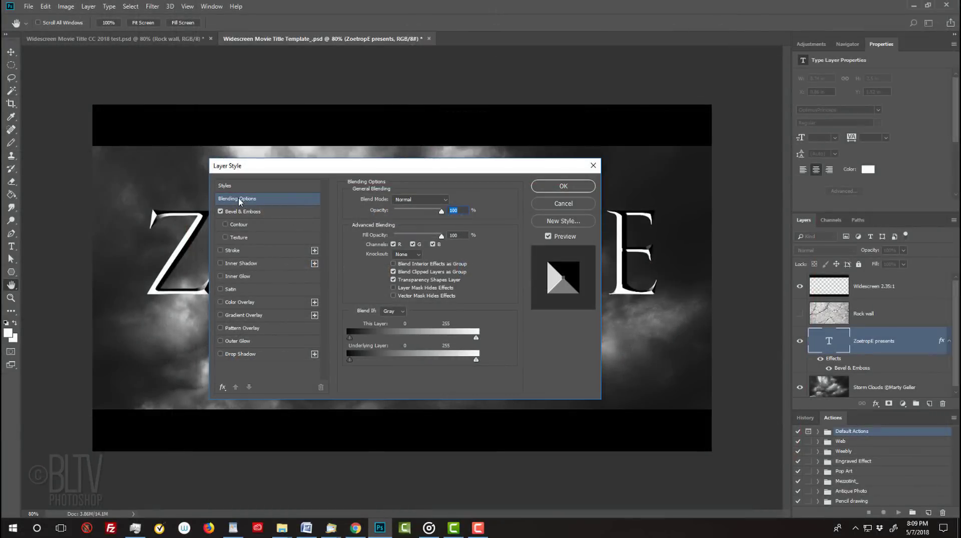
left_click_drag(281, 177, 566, 312)
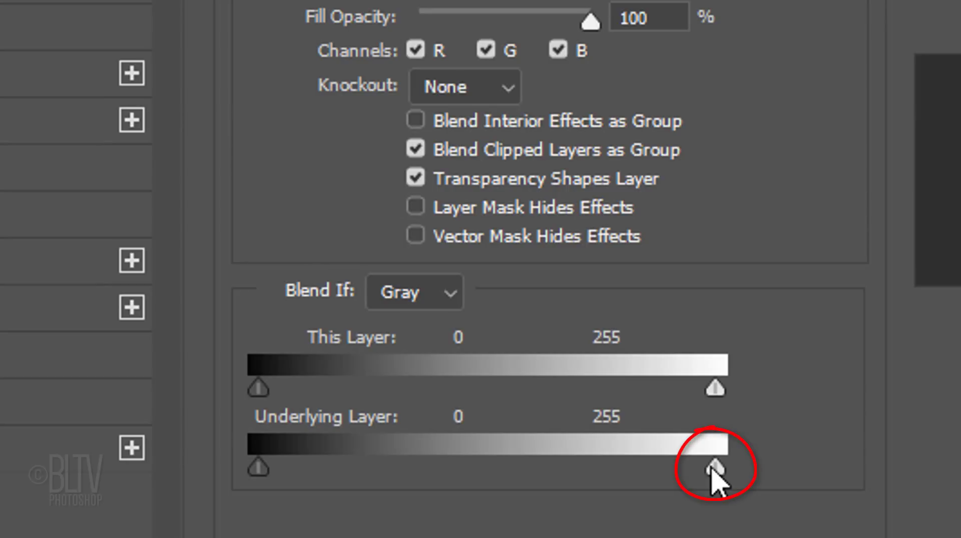
left_click_drag(711, 470, 557, 470)
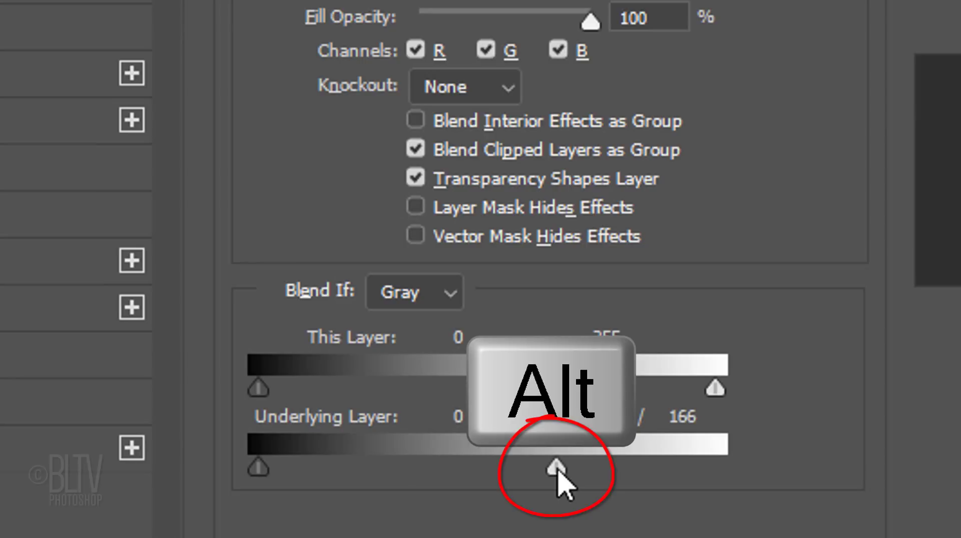
left_click_drag(556, 471, 383, 470)
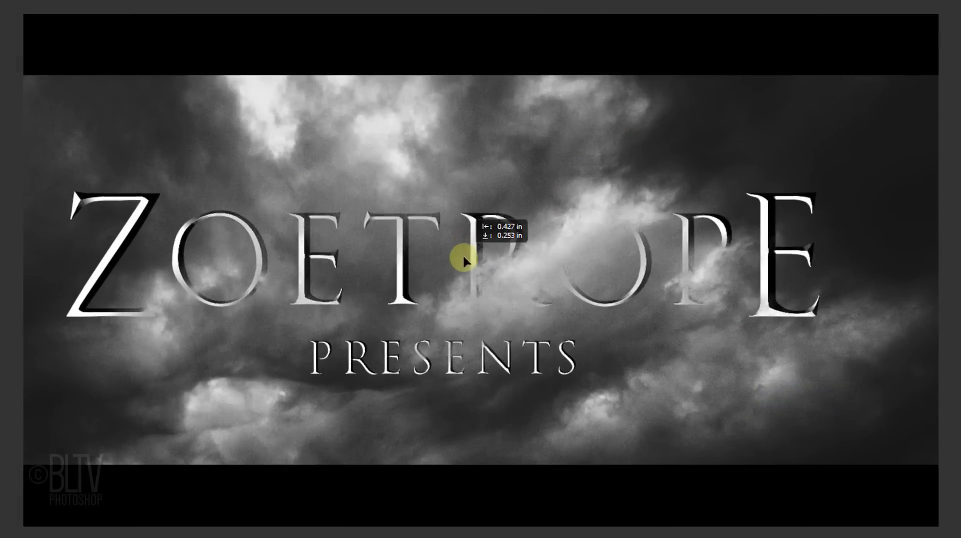
left_click_drag(461, 257, 540, 251)
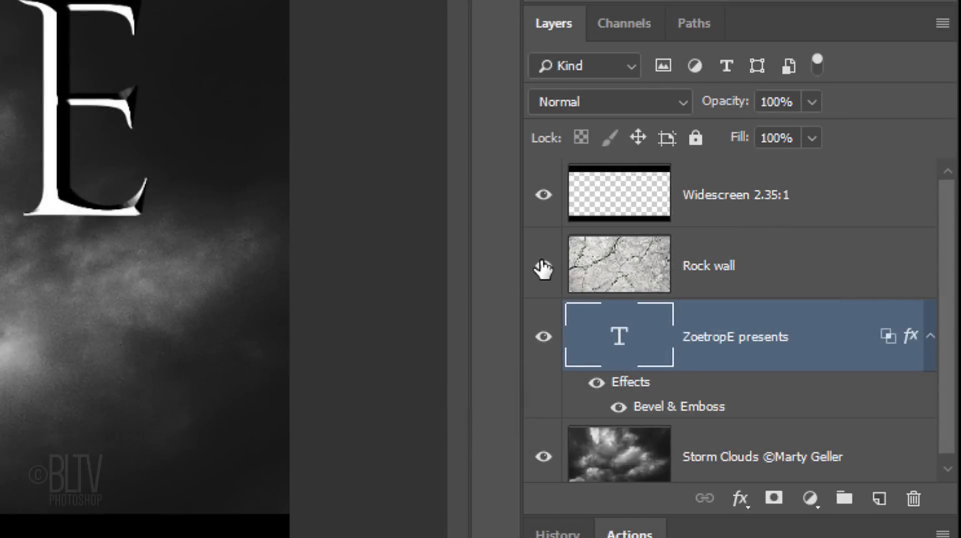
Step: Make the "Rock wall" layer visible and clip it to the text layer below
left_click(542, 267)
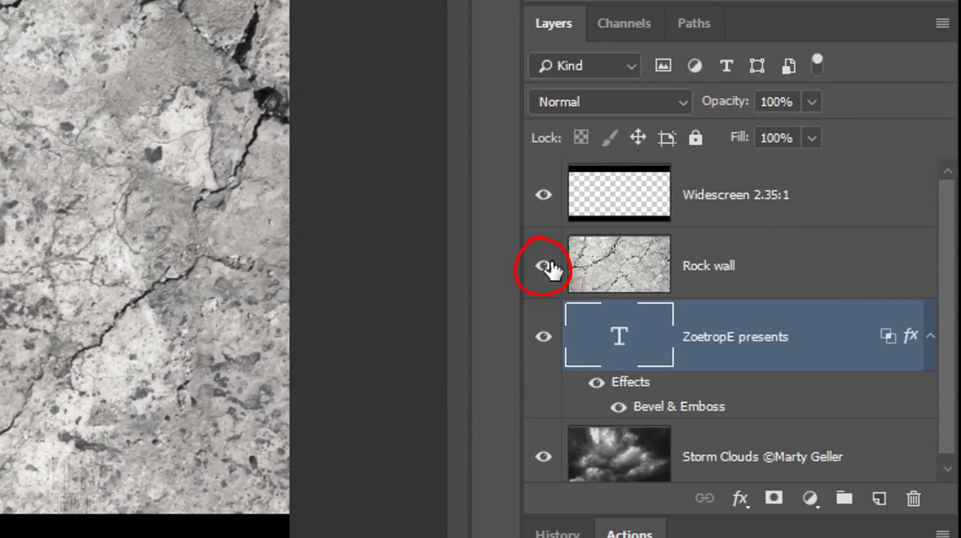
left_click(616, 275)
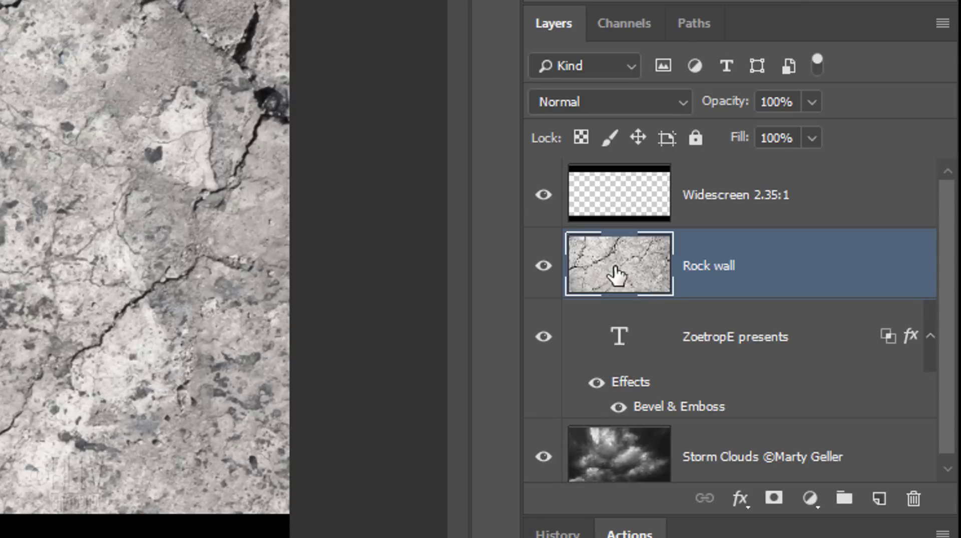
left_click(612, 272, "alt")
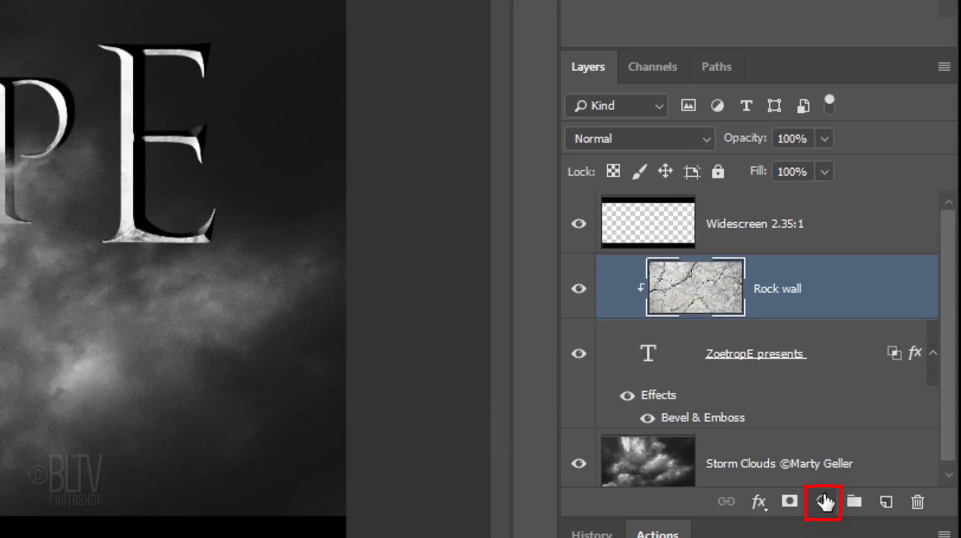
Step: Add a Levels adjustment layer clipped to the rock wall and set its shadow input level to 130
left_click(824, 501)
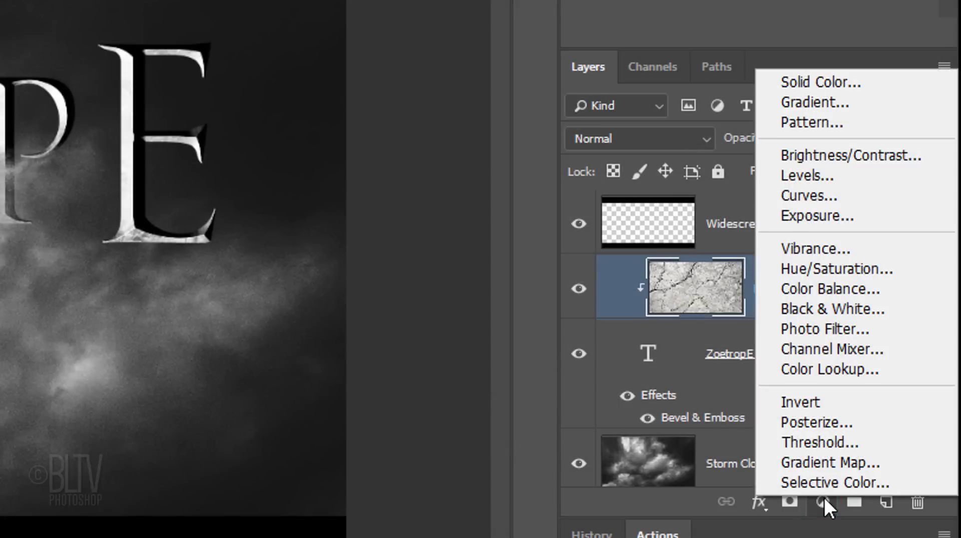
left_click(808, 179)
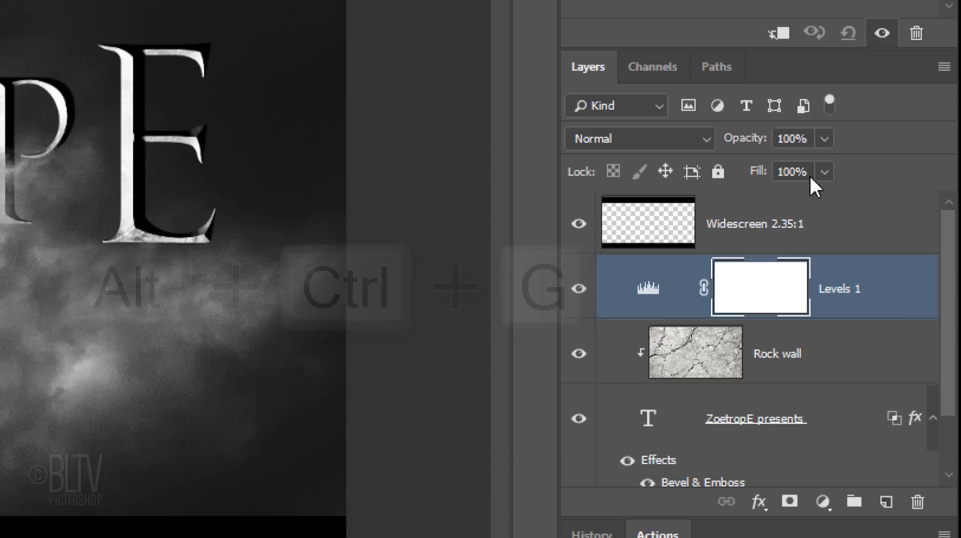
left_click(779, 34)
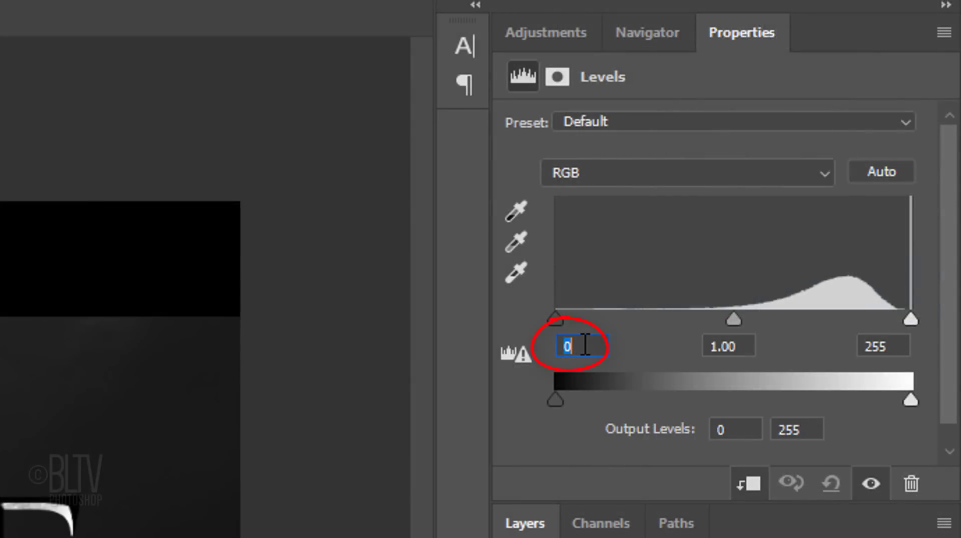
type("130")
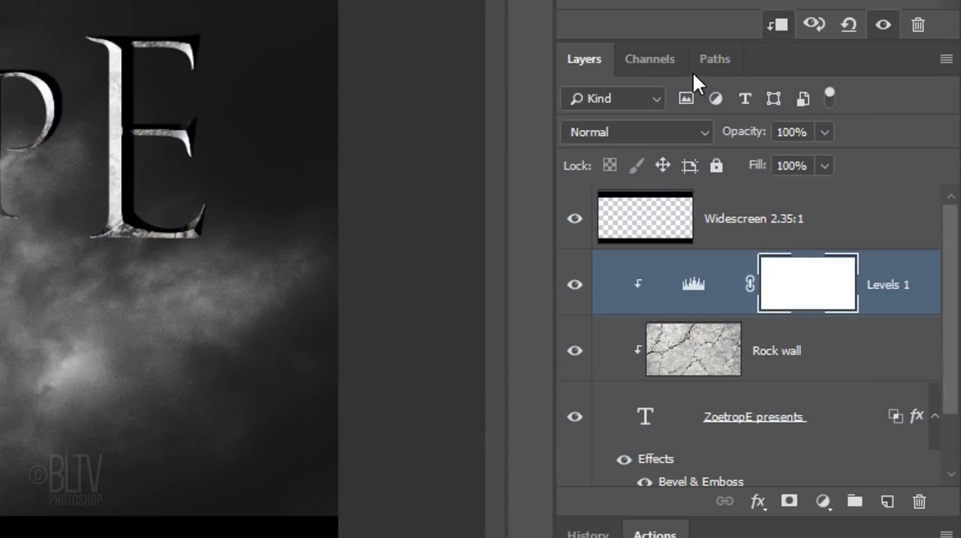
Step: Add a Hue/Saturation adjustment layer above the Levels layer with Colorize enabled
left_click(822, 501)
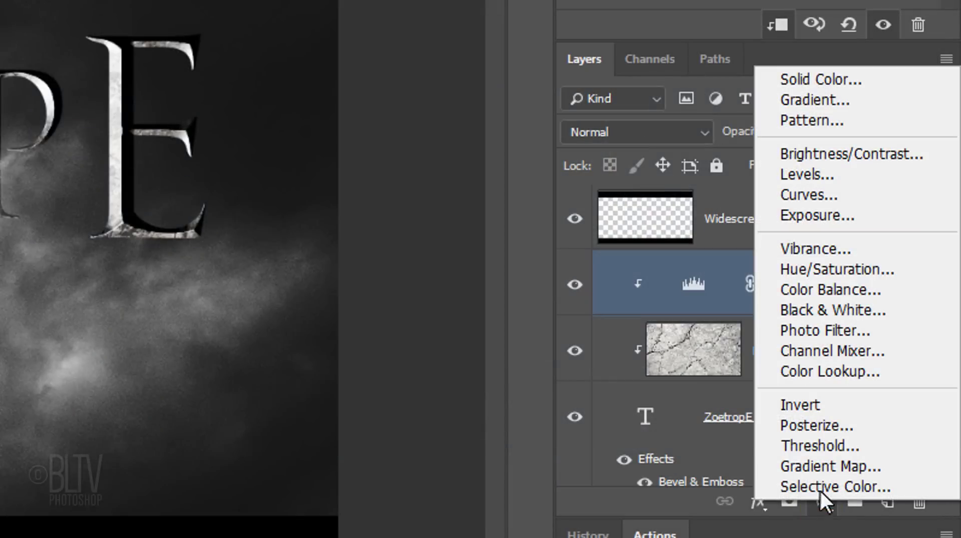
left_click(814, 275)
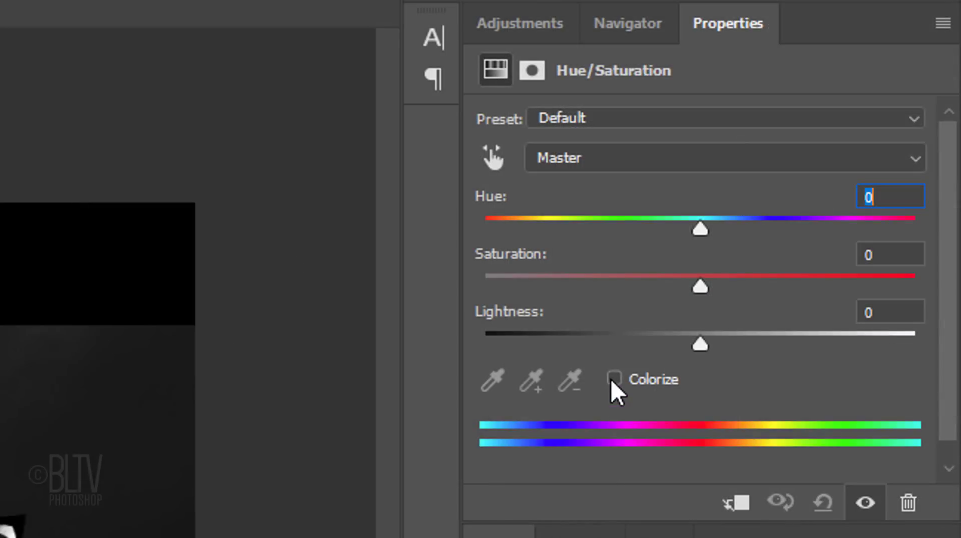
left_click(613, 379)
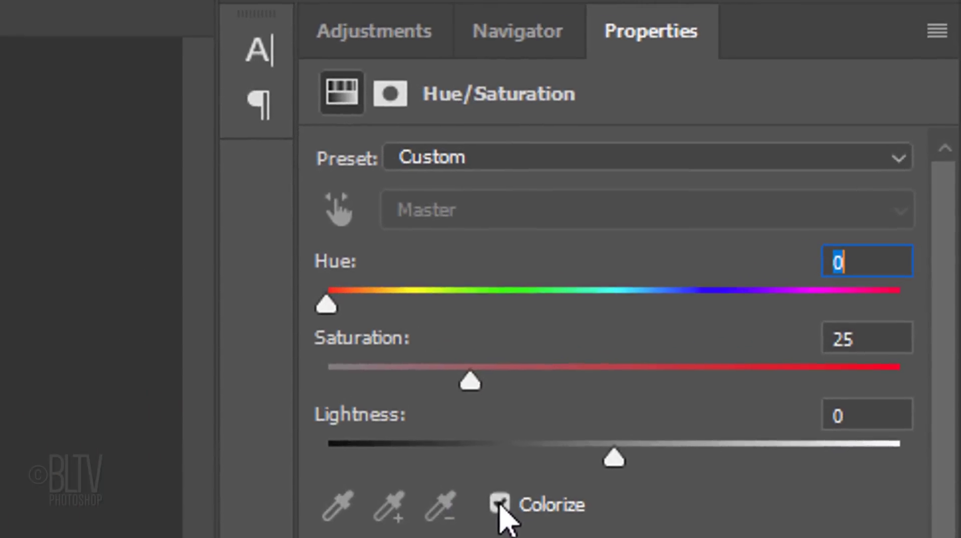
Step: Set the Hue/Saturation adjustment's hue to 189 and saturation to 12
left_click(874, 263)
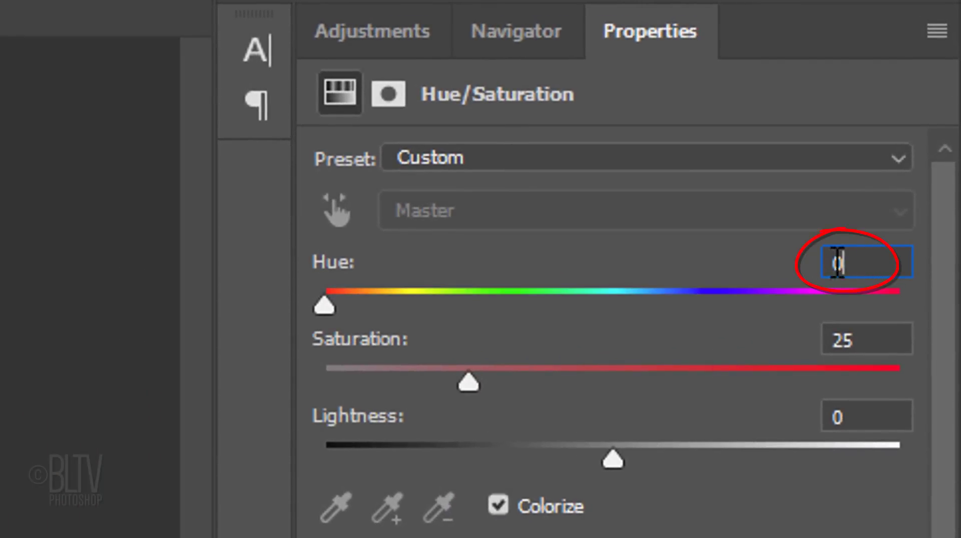
key("BackSpace")
type("189")
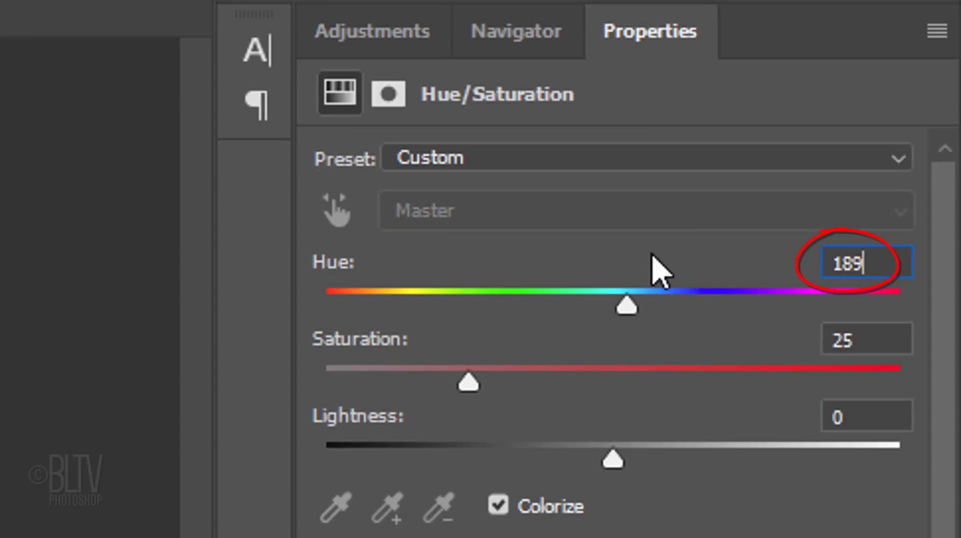
left_click(890, 337)
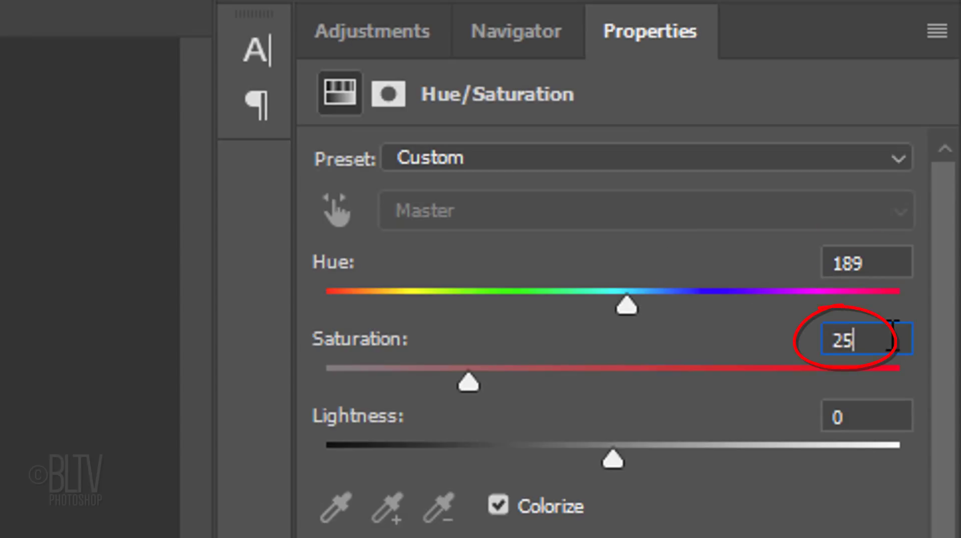
key("BackSpace")
key("BackSpace")
type("12")
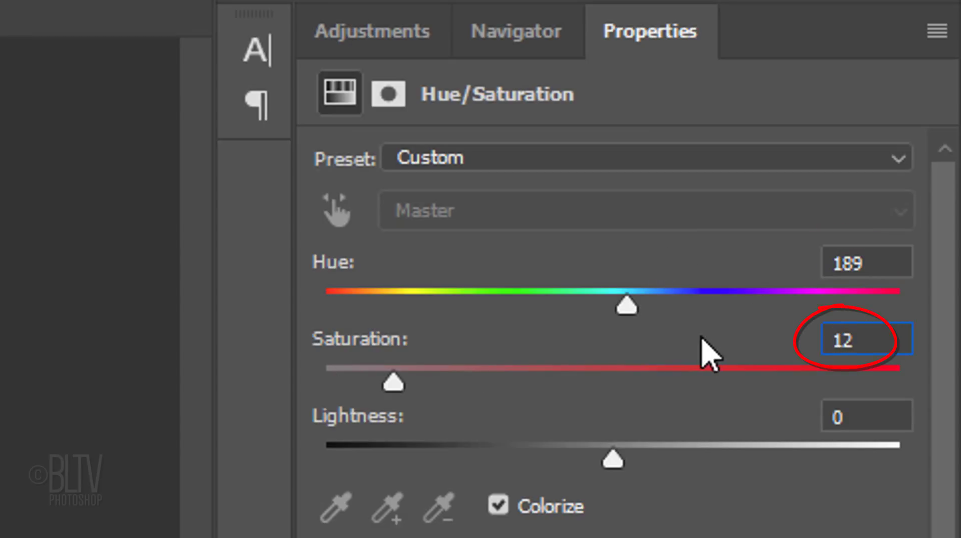